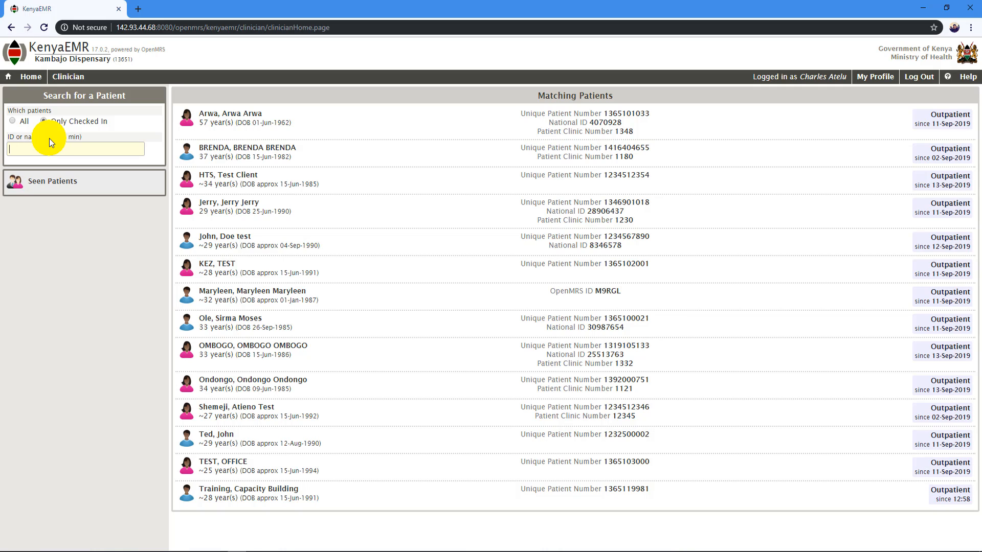
Search the checked-in patients for "tra", open the matching patient's record and start the Enhanced Adherence Screening form
text(tra)
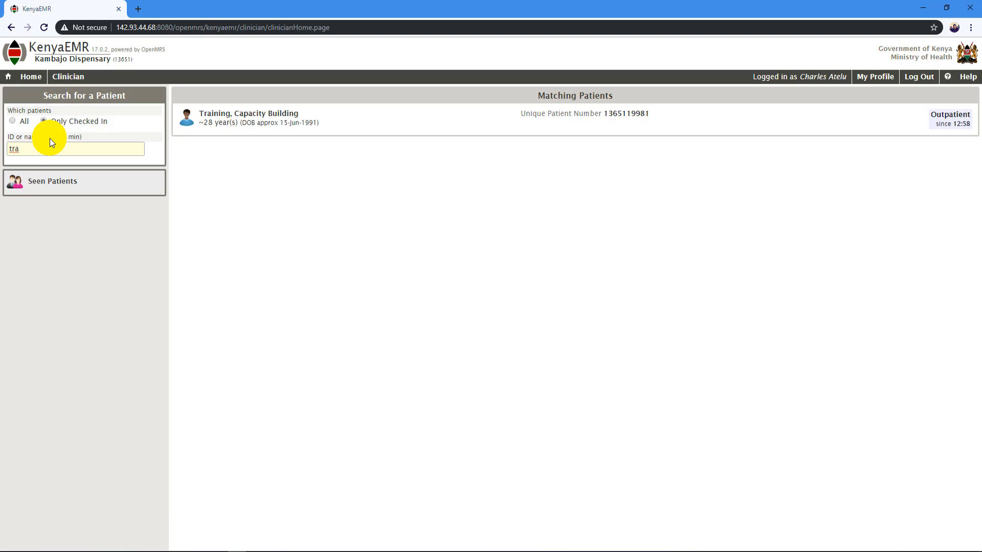
click(258, 123)
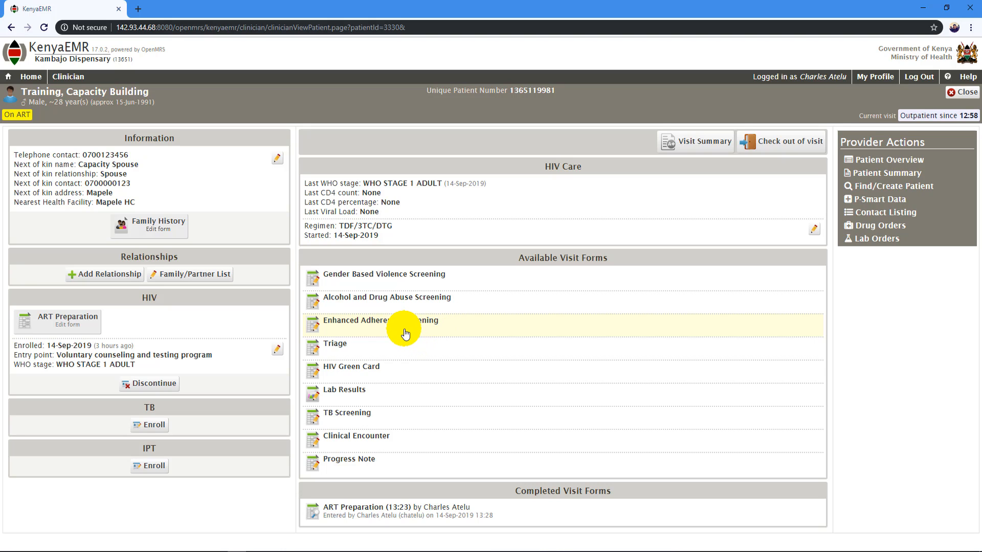
click(385, 327)
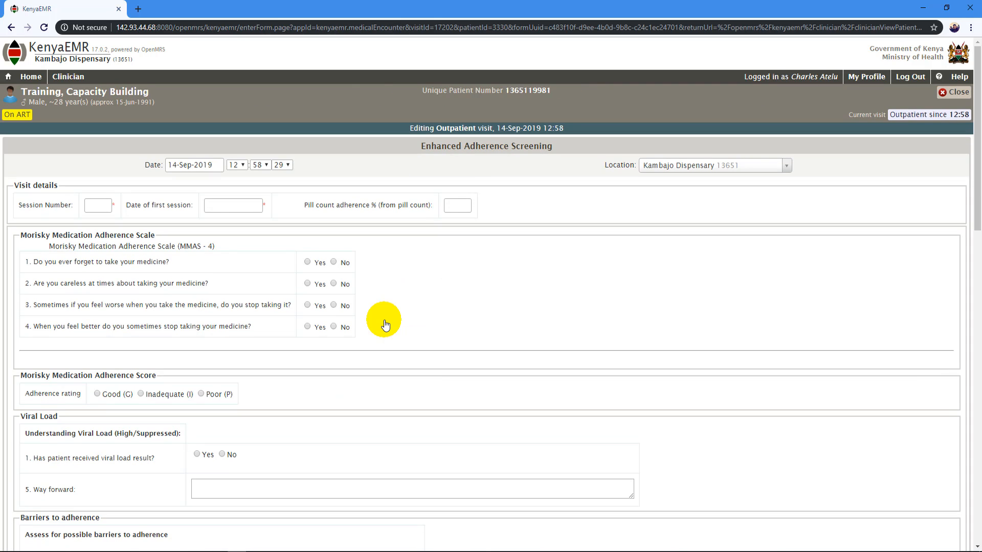
scroll(468, 283, down, 4)
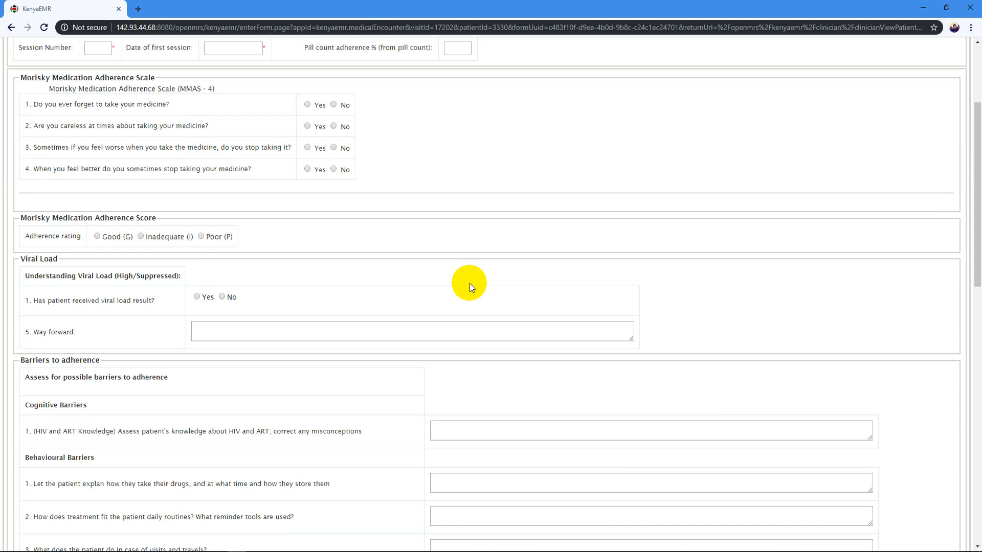
scroll(469, 283, up, 4)
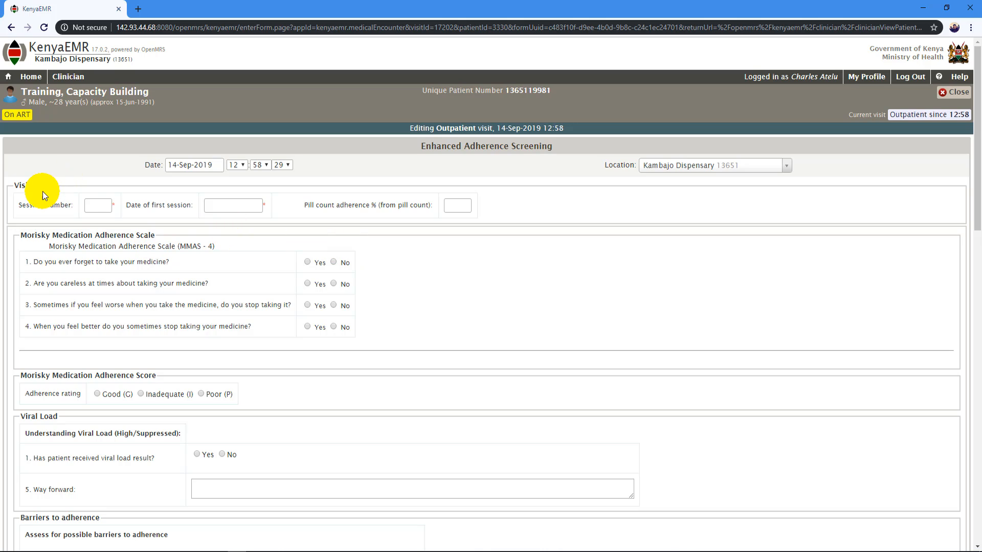
Fill in the visit details with session number 1, first session date 14-Sep-2019 and pill count adherence 98
click(98, 206)
text(1)
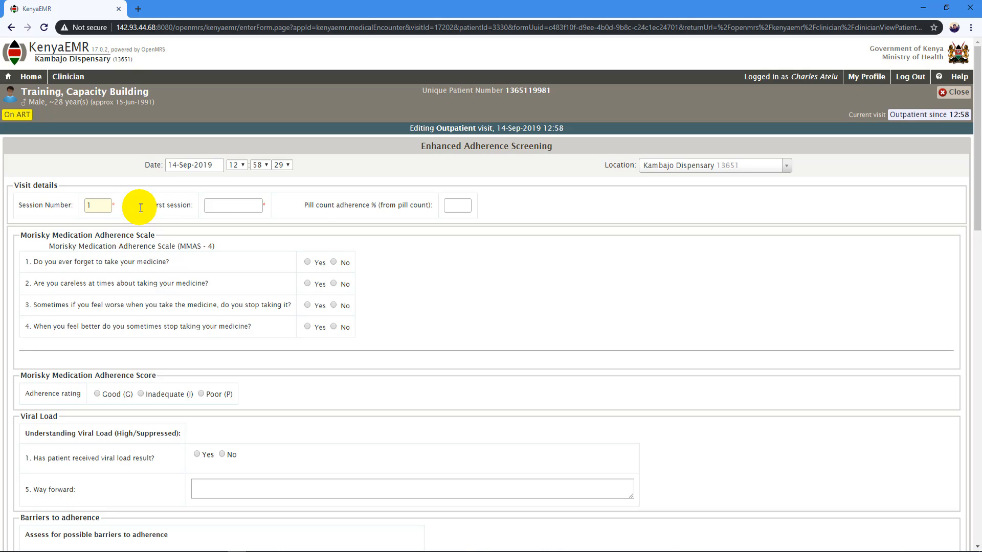
click(213, 206)
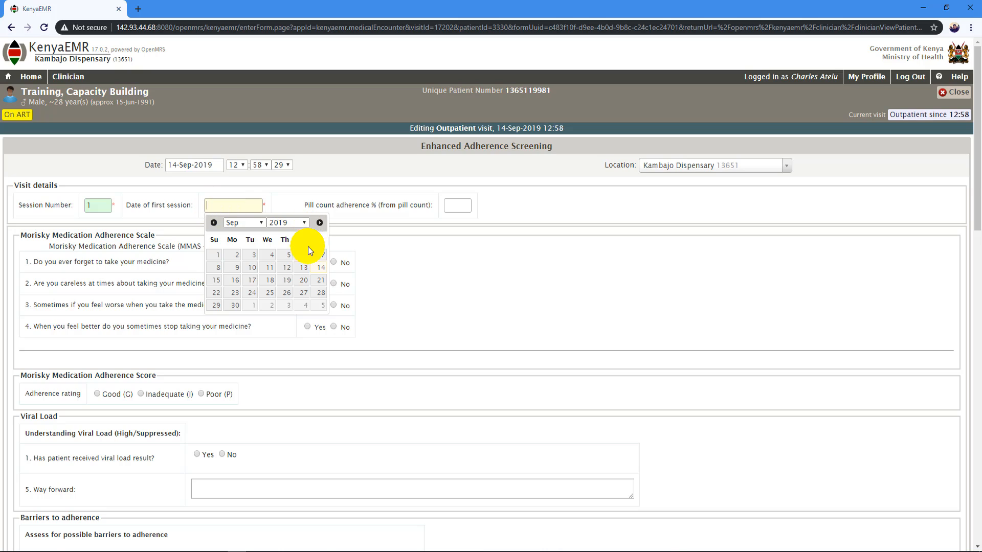
click(318, 267)
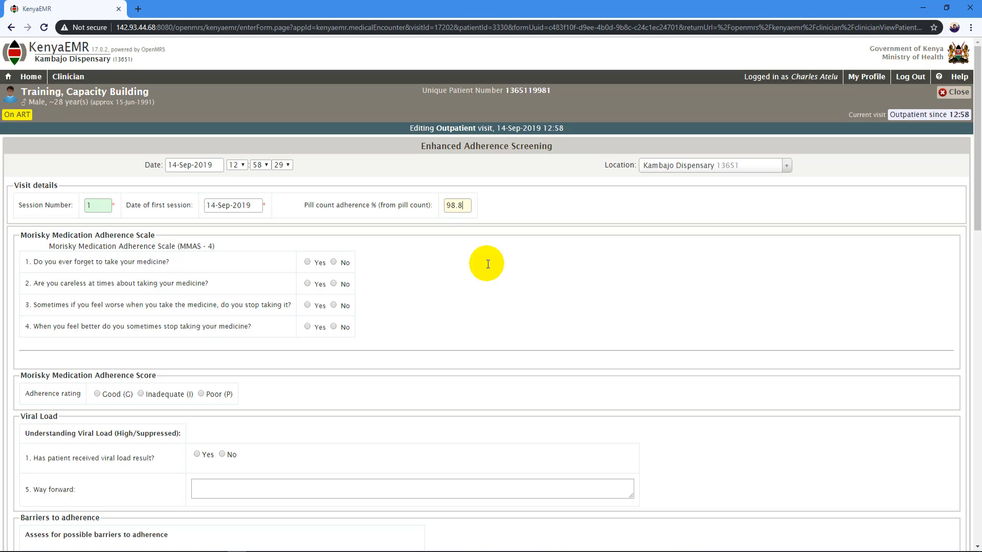
click(491, 283)
click(469, 203)
key(BackSpace)
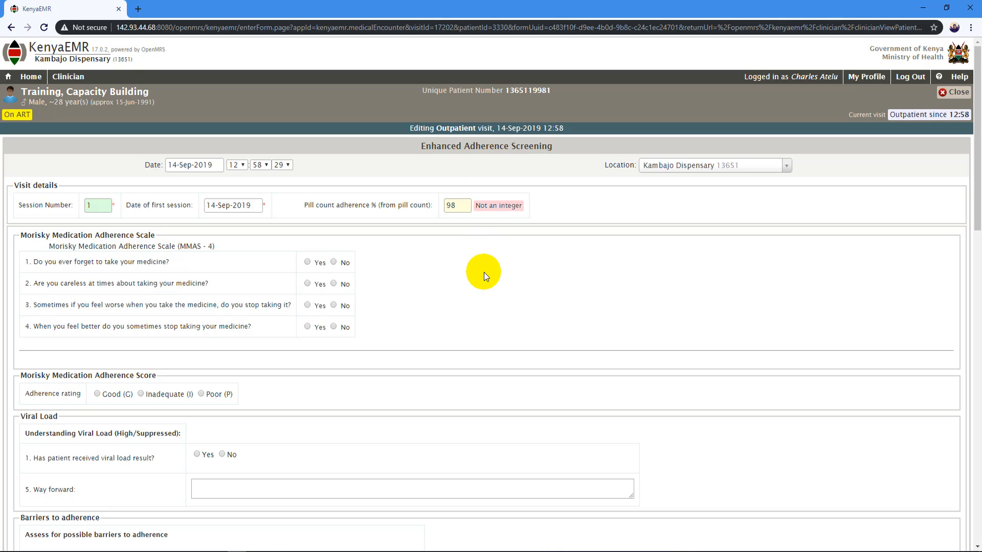
click(483, 272)
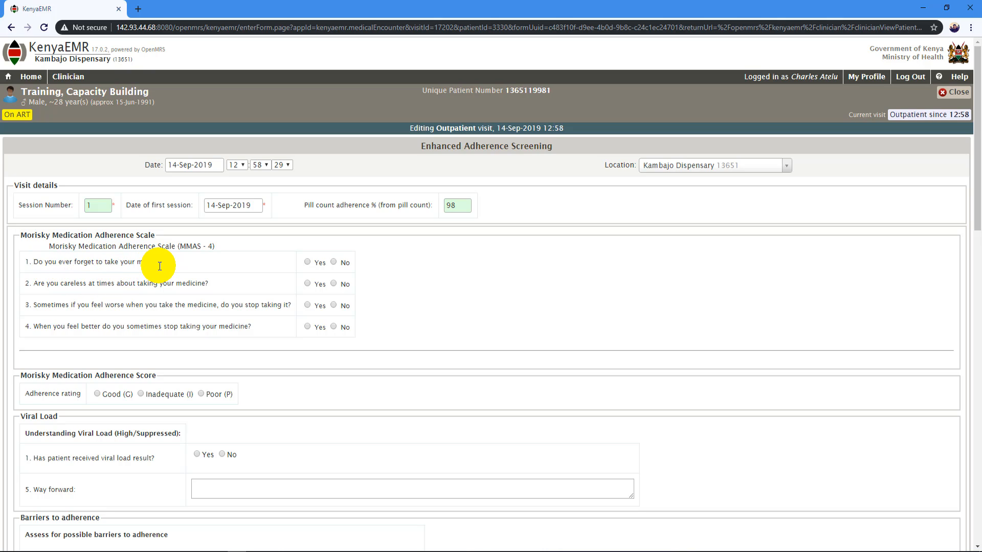
Answer No to all four questions of the Morisky Medication Adherence Scale (MMAS-4)
click(307, 263)
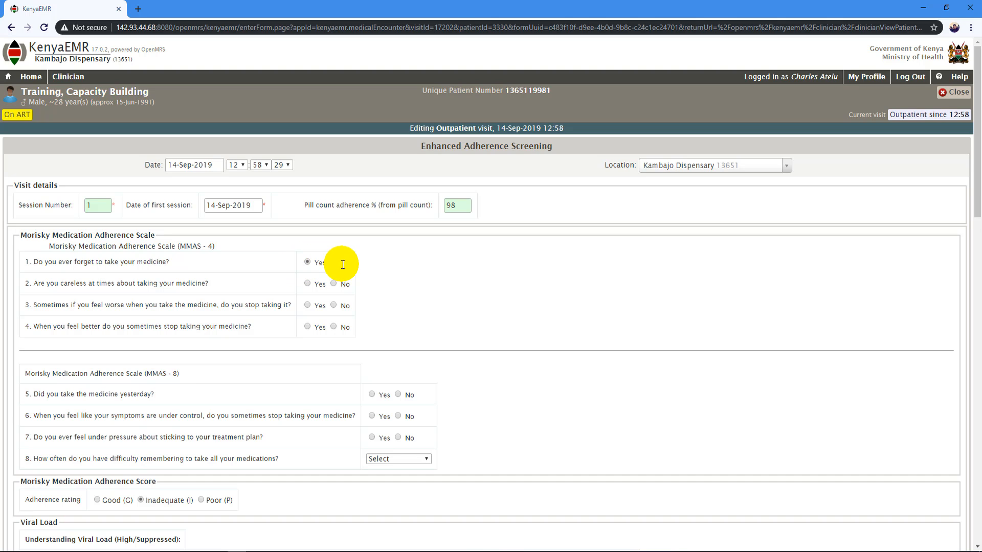
click(334, 262)
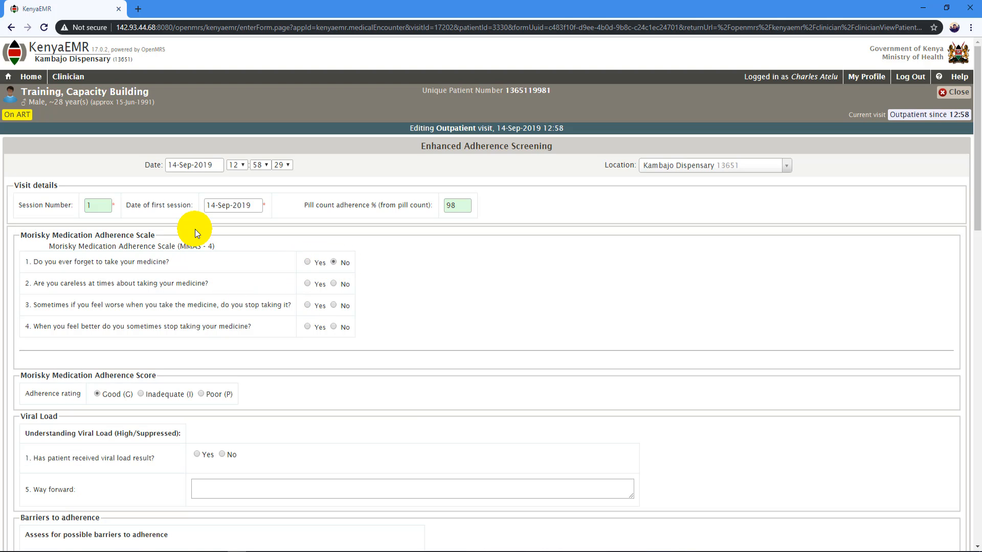
click(307, 263)
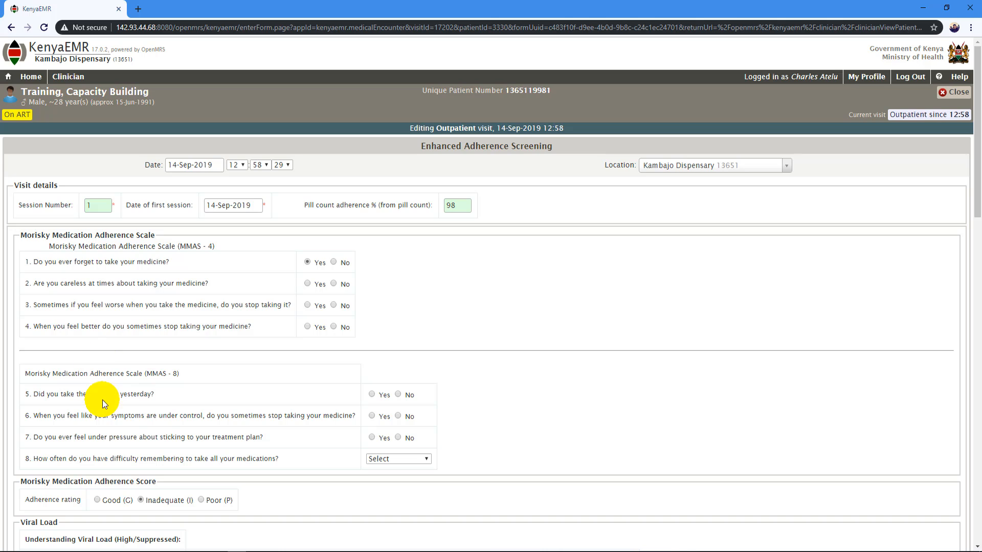
click(333, 262)
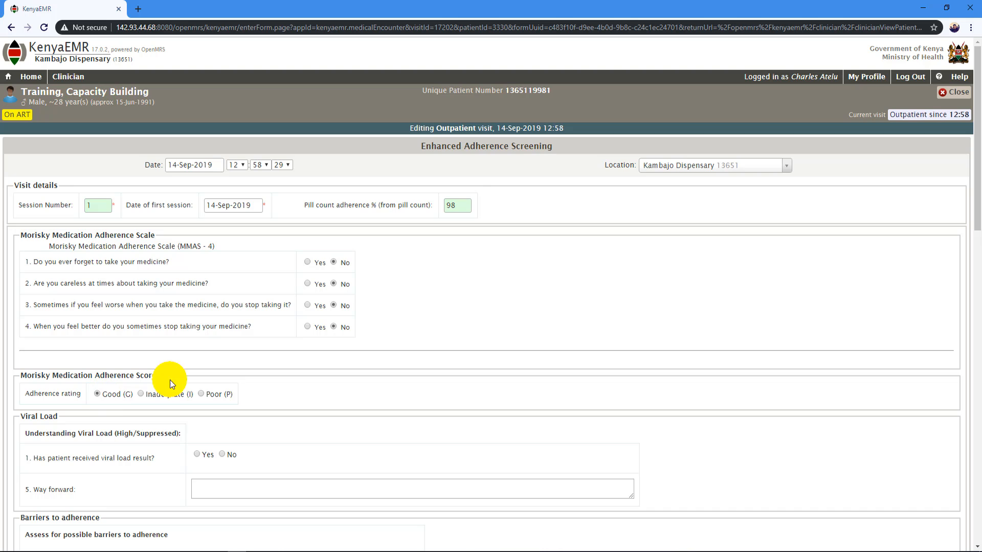
Answer Yes to the question about being careless with medicine, and answer MMAS-8 questions 5 to 8 with No, Yes, No and Sometimes
click(306, 284)
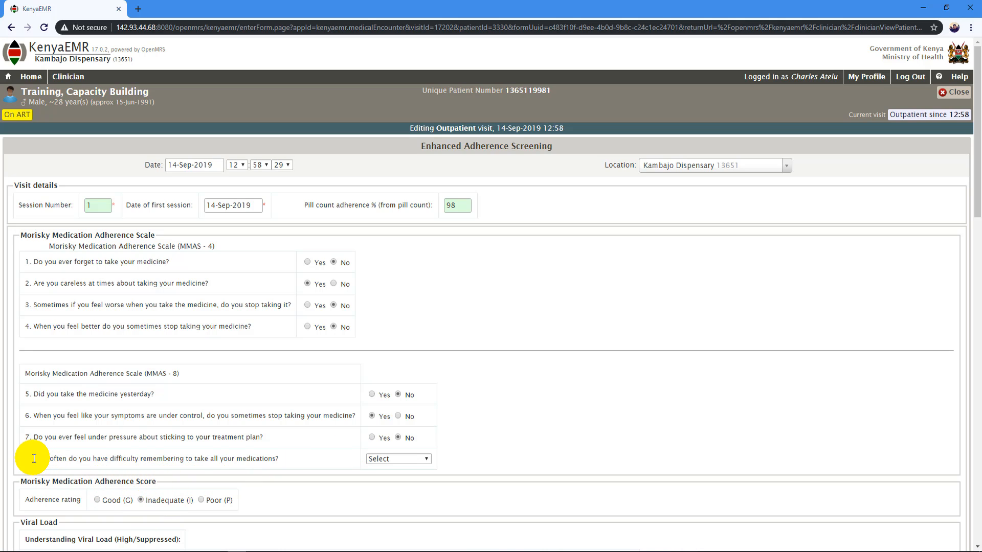
click(424, 458)
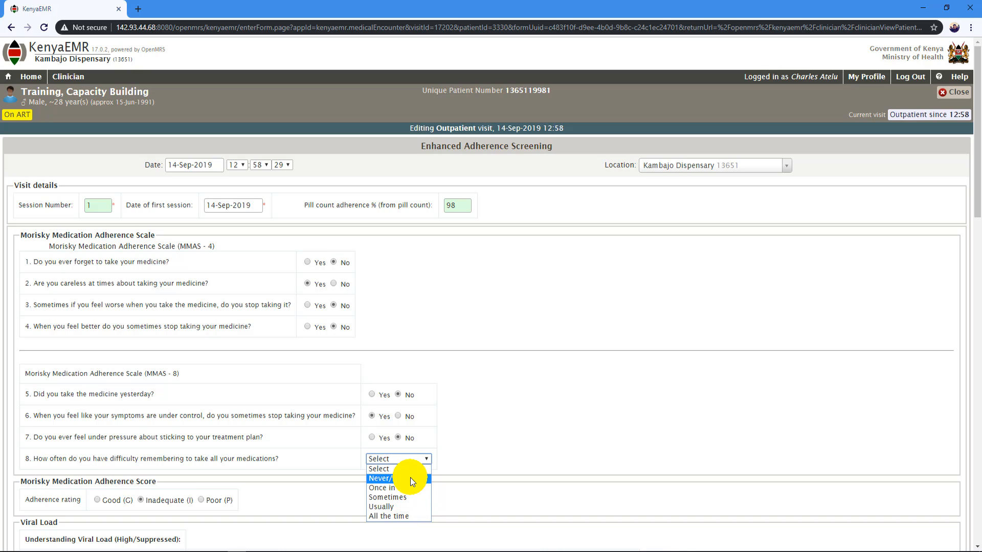
click(409, 498)
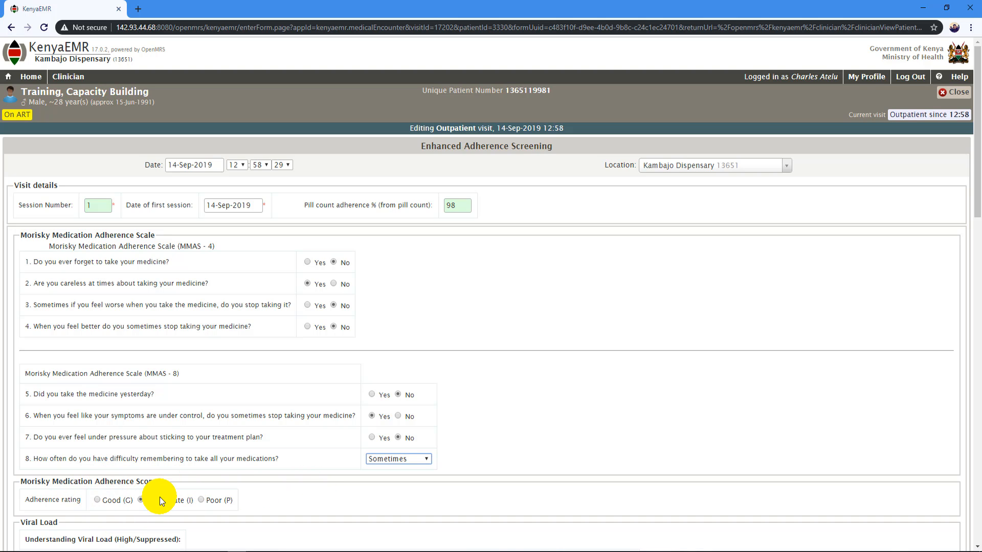
Record a received, suppressed viral load result with patient feeling "happy about the outcome" and way forward "continue medication"
scroll(249, 481, down, 5)
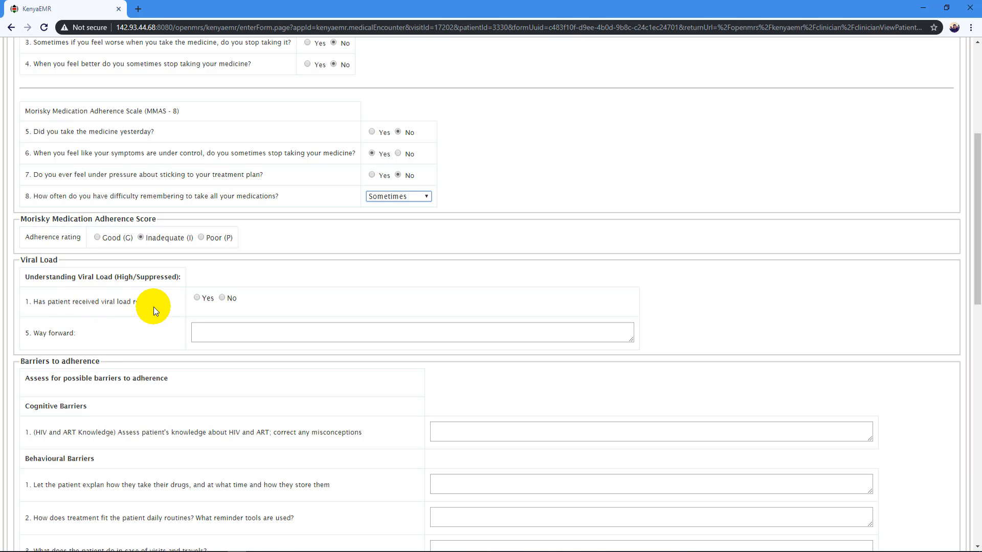
click(195, 297)
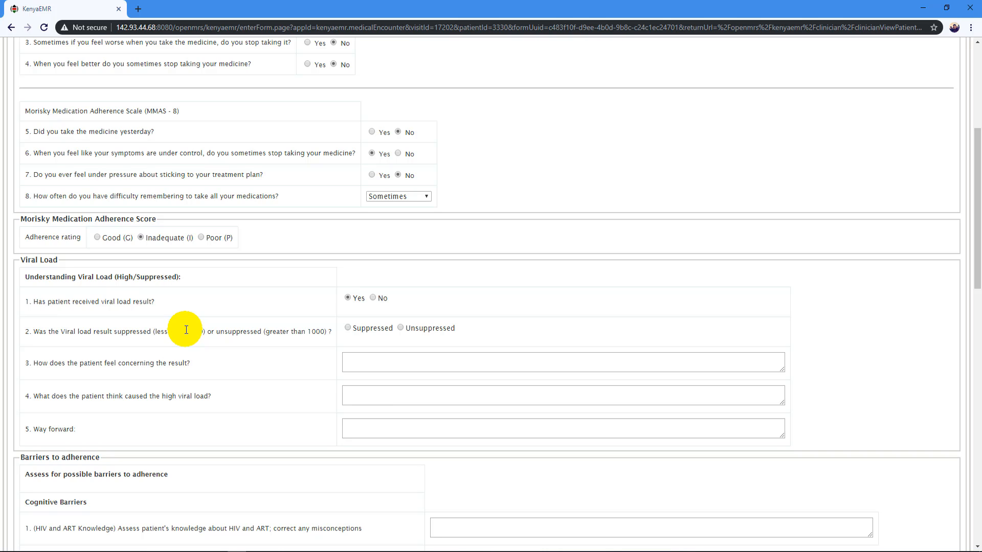
click(347, 328)
click(354, 361)
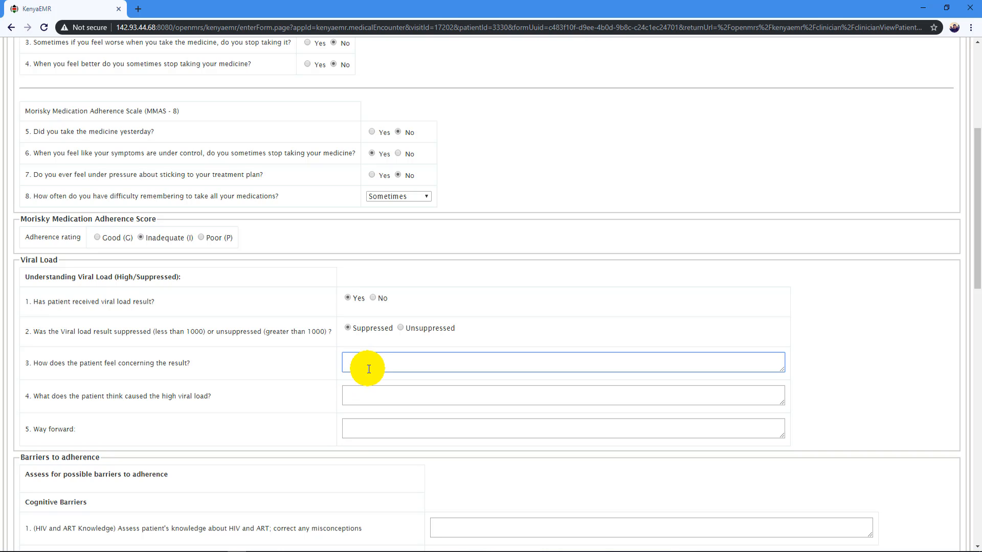
text(appy about the outcome)
click(360, 399)
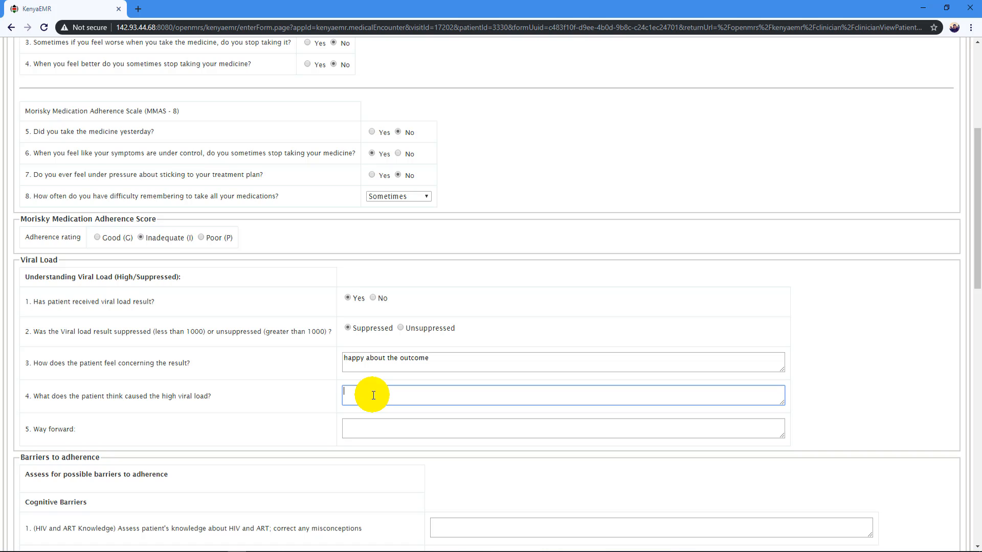
click(369, 423)
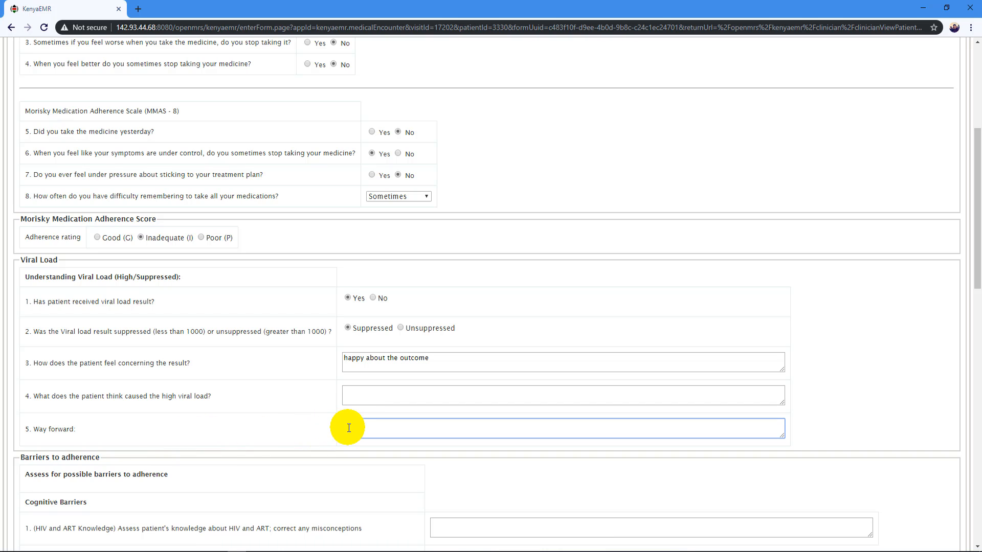
text(continue medication)
Set the viral load result as not received and replace the way forward text with "Repeat viral load"
scroll(184, 359, down, 3)
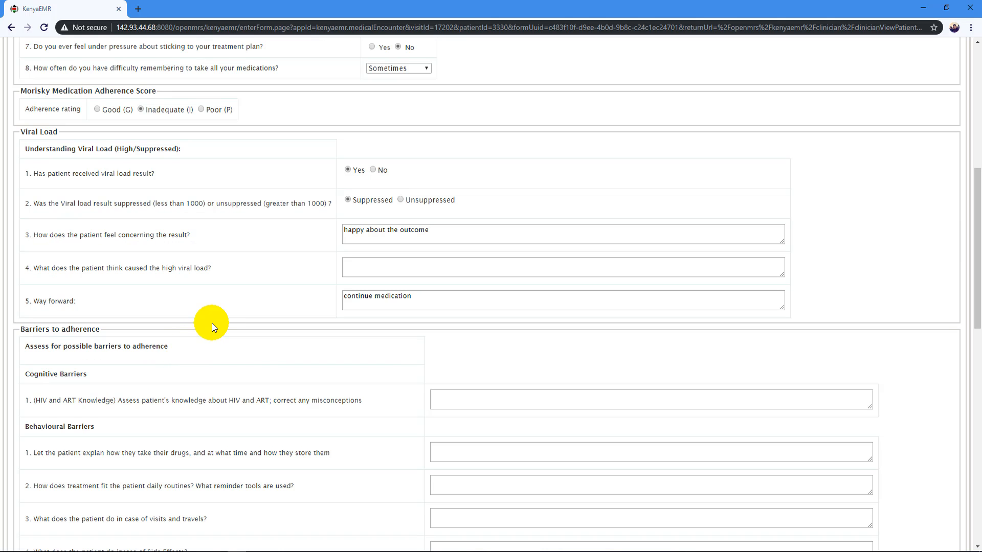
click(375, 170)
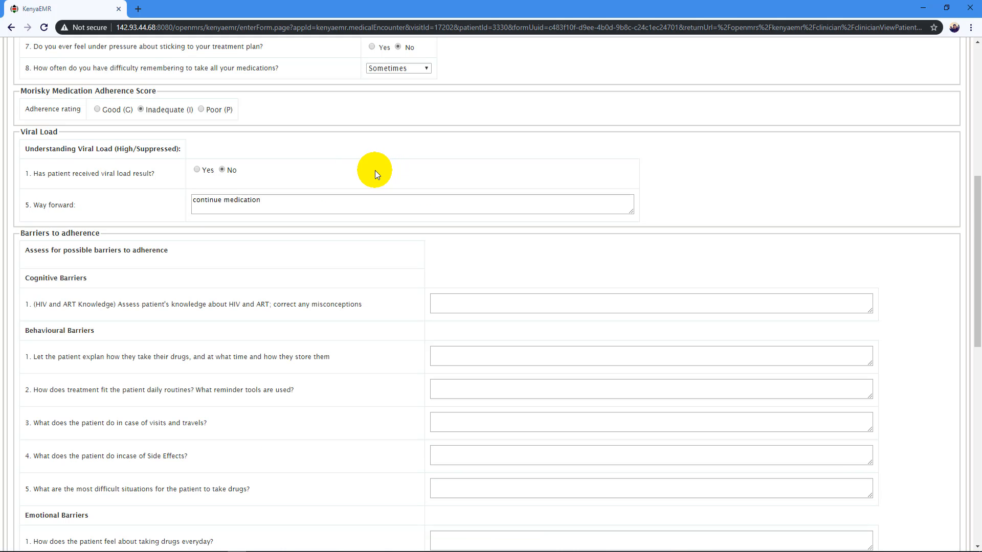
click(285, 200)
key(ctrl+a)
key(BackSpace)
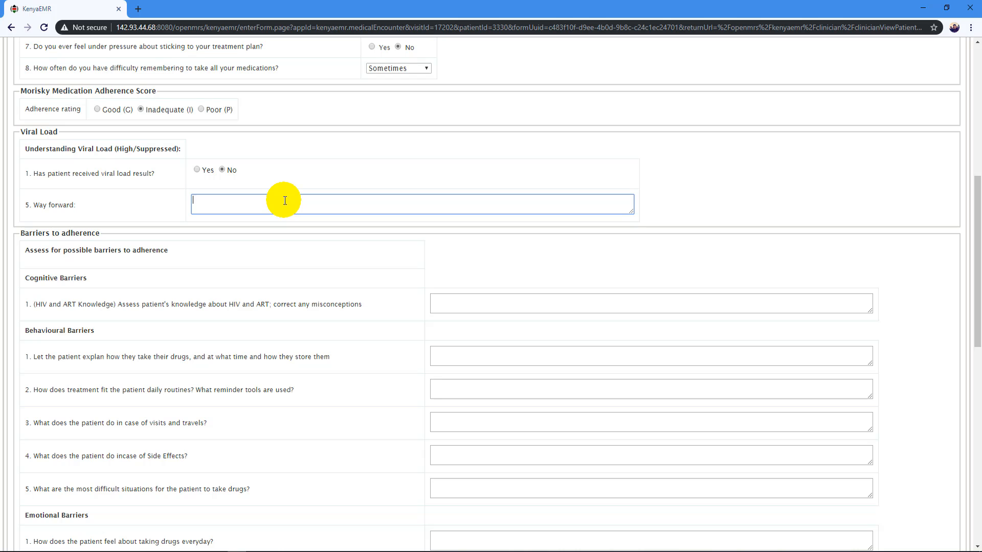
text(Check Viral load )
text(result)
text(Repeat viral load)
Review the cognitive, behavioural, emotional and socio-economic questions in the Barriers to adherence section
scroll(113, 207, down, 1)
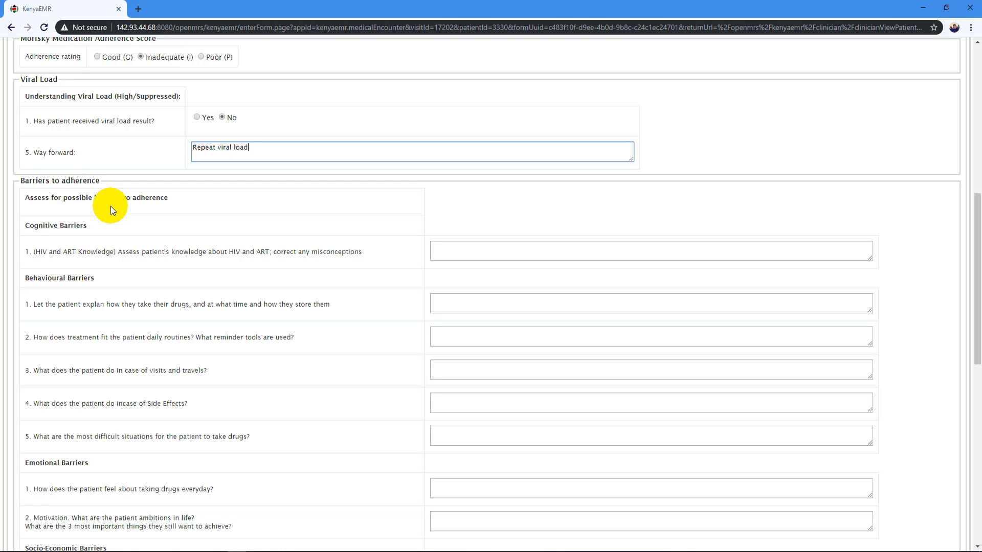
scroll(111, 207, down, 1)
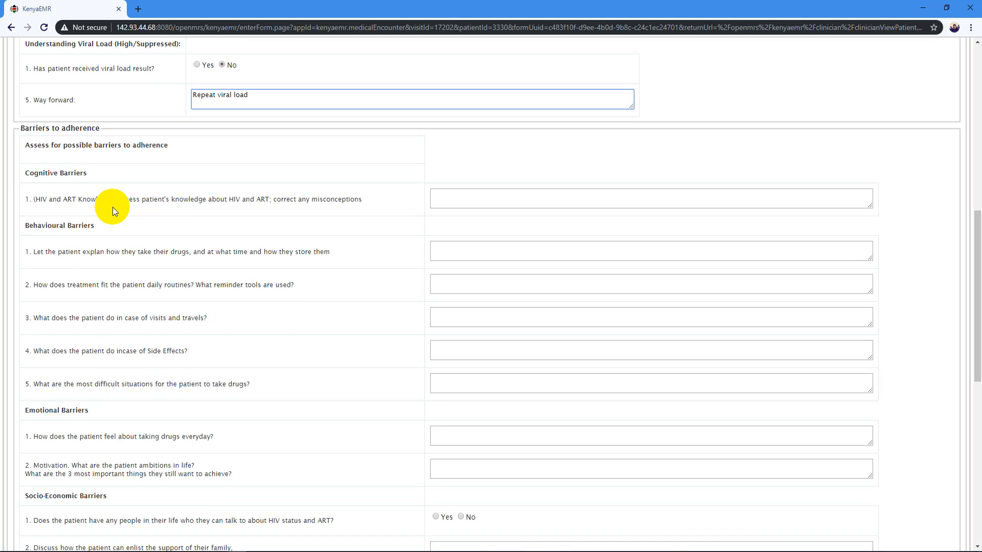
scroll(105, 175, down, 2)
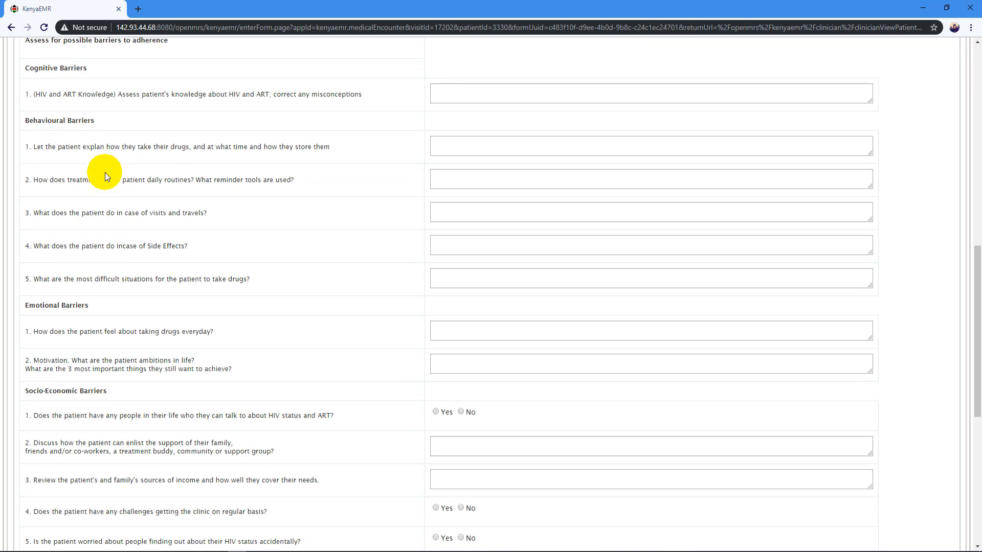
scroll(93, 256, down, 1)
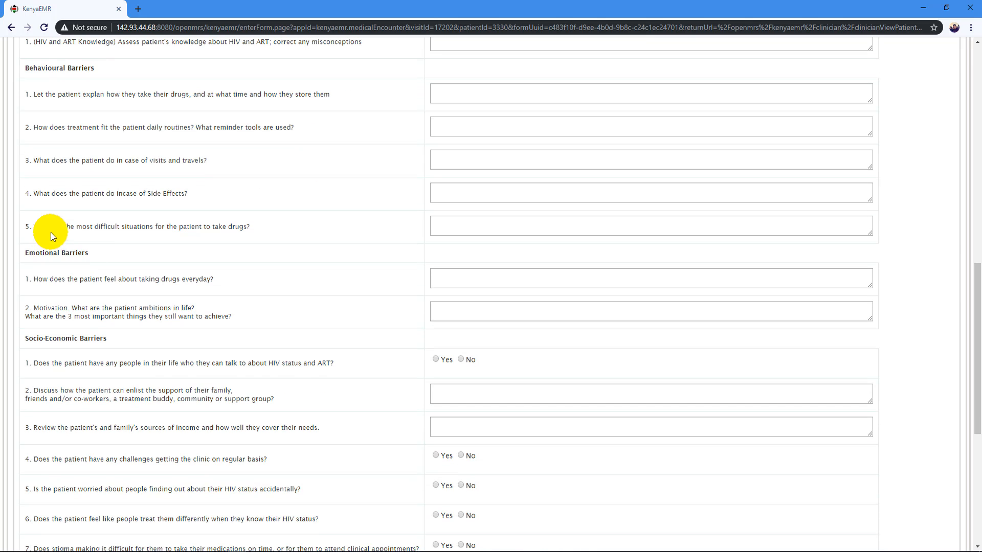
scroll(87, 250, down, 2)
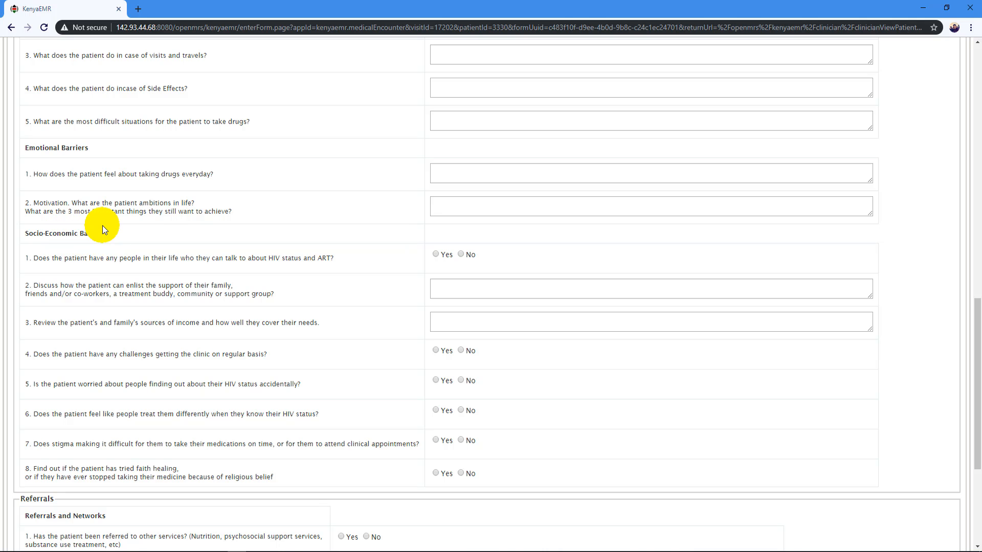
scroll(104, 226, up, 7)
scroll(256, 346, down, 1)
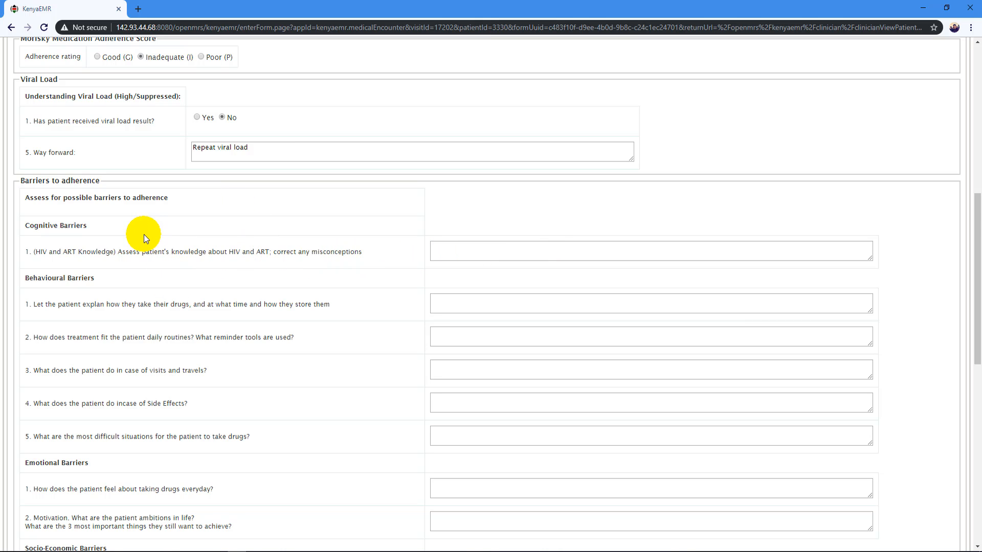
scroll(143, 236, down, 2)
scroll(145, 235, down, 2)
scroll(151, 225, up, 3)
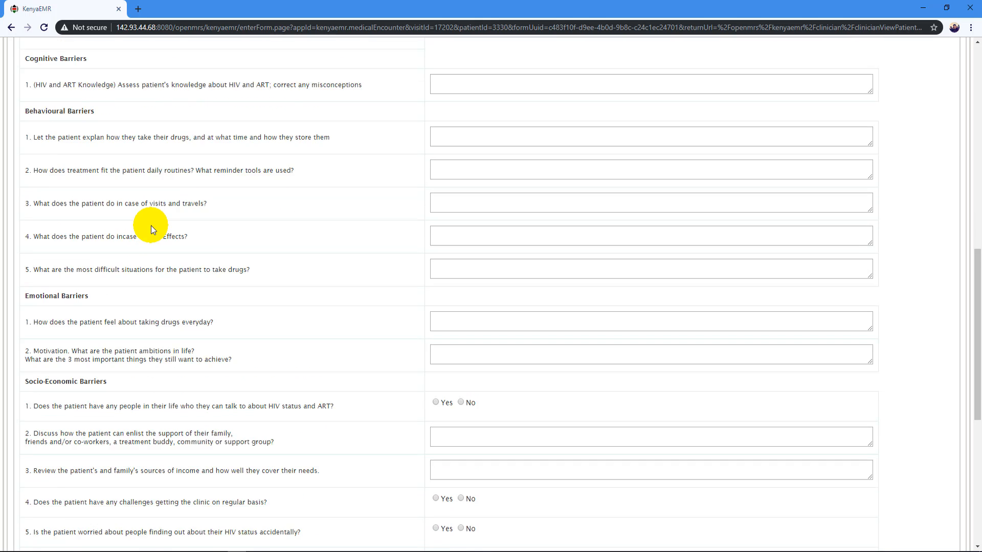
scroll(151, 225, down, 4)
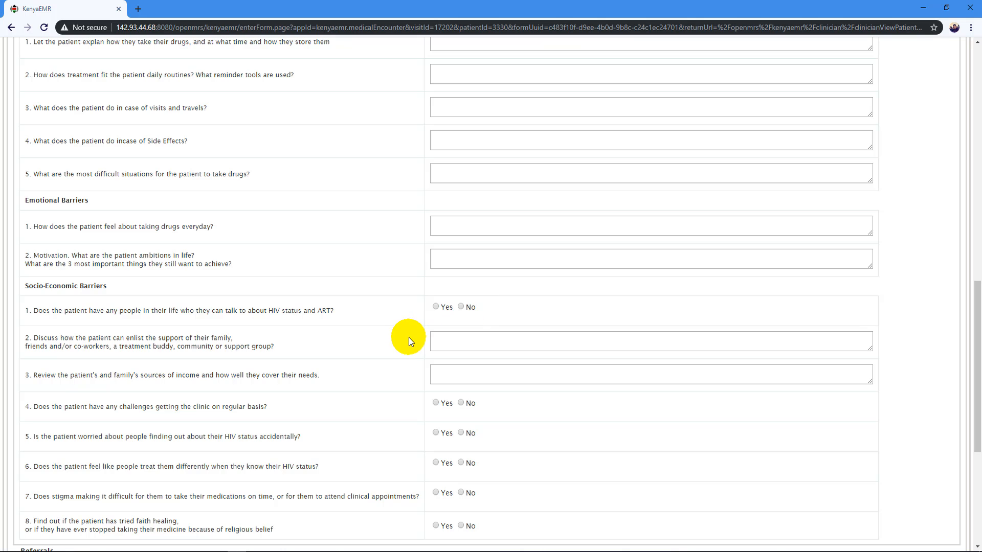
Enter "Good adherence" for the patient's HIV and ART knowledge and "Orally" for how they take their drugs
scroll(409, 338, down, 4)
text(Good a)
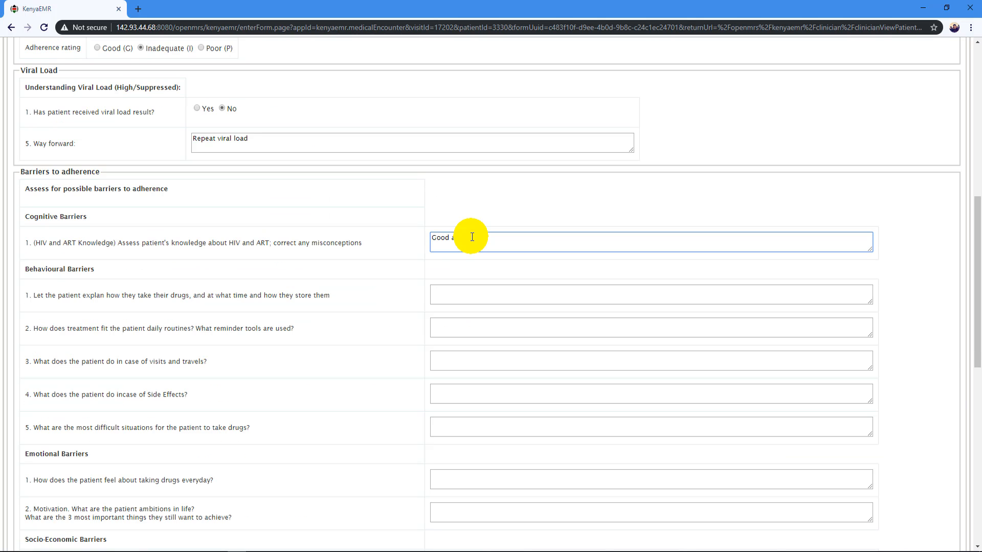
text(dherence)
key(Tab)
text(Orally)
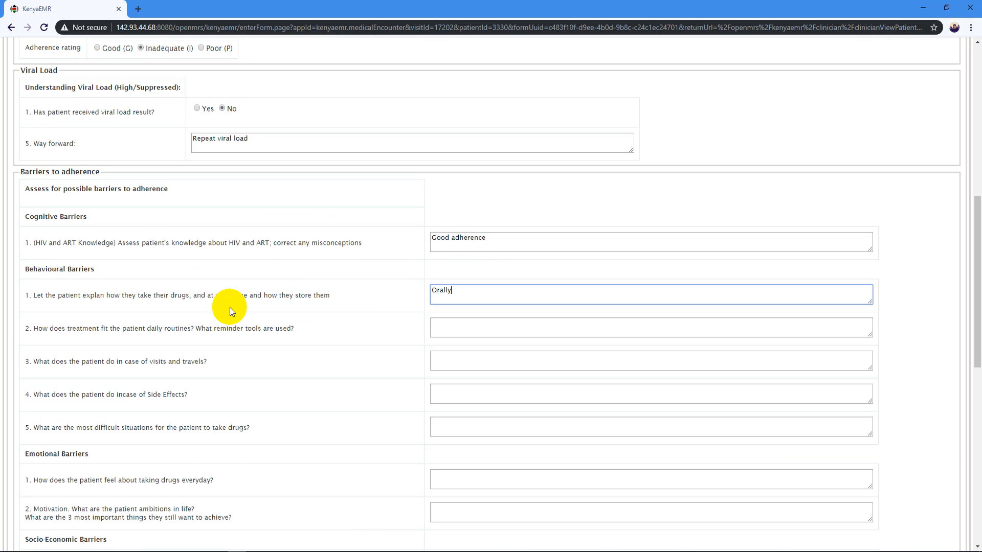
Extend the drug-taking answer with "daily administration at 8pm drugs stored in a lockable cabinet" and enter "Mobile Alarm reminder set" for reminder tools
text(, daily administration at 8pm drugs stored in a lo)
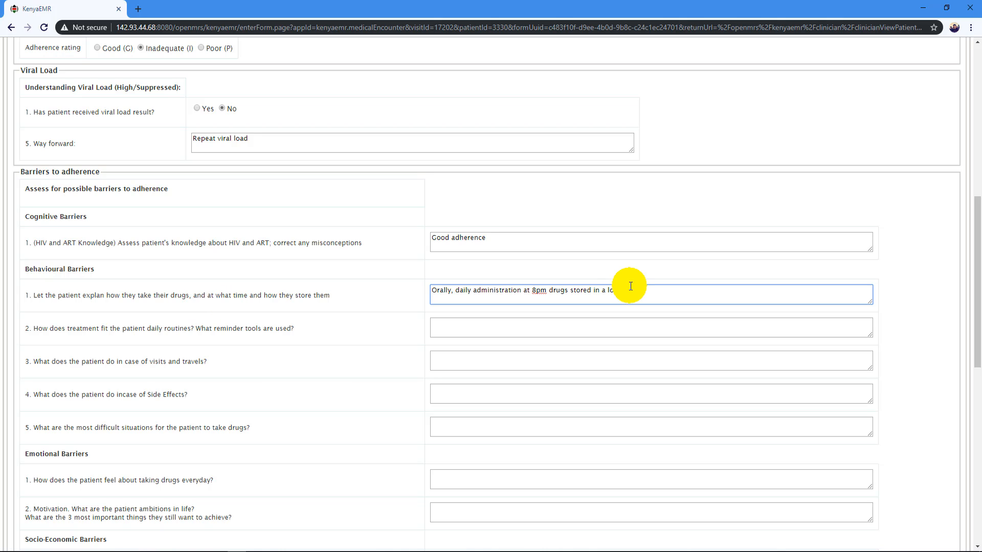
text(ckable cabinet)
click(445, 328)
text(Mobile Alarm reminder set)
Answer the visits and travels question with "Carry buffer tablets on top of the normal number of tablets for the days of travel"
click(458, 362)
text(Ca)
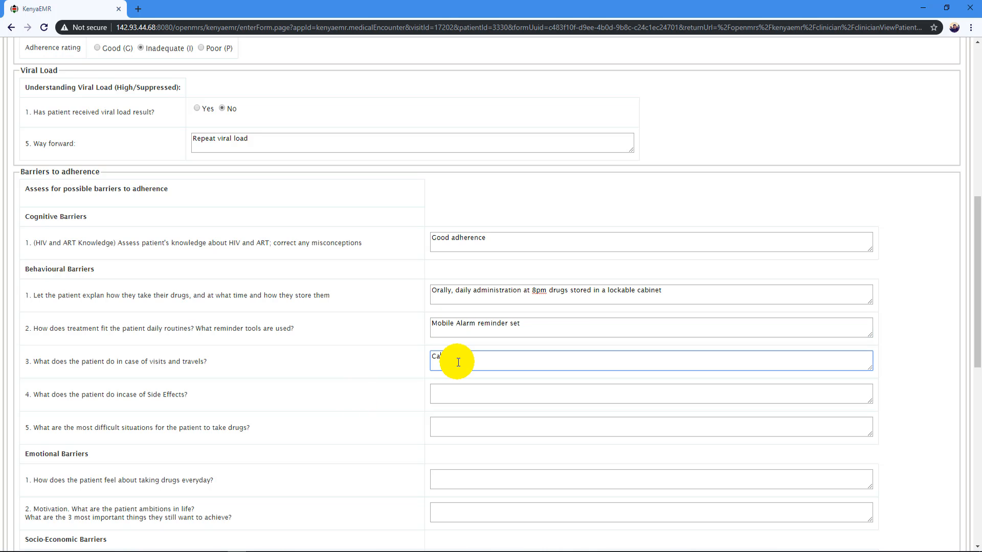
text(rry extra tablets on top of the normal number of tablets for th)
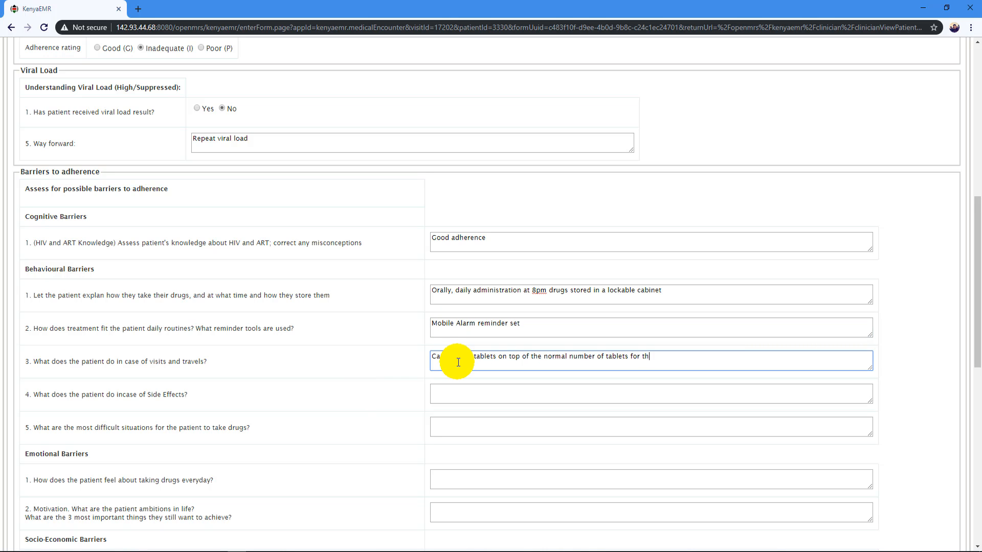
text(e days of travel)
Enter "Visit the health facility" for side effects and "When sick" for the most difficult situations to take drugs
click(486, 395)
text(Visit the health facility)
click(501, 426)
text(When sick)
Fill in the emotional barriers with "Tiring" for daily drug taking and "I need to be healthy to take care of my family" for motivation
scroll(268, 432, down, 4)
click(481, 269)
text(Tiring)
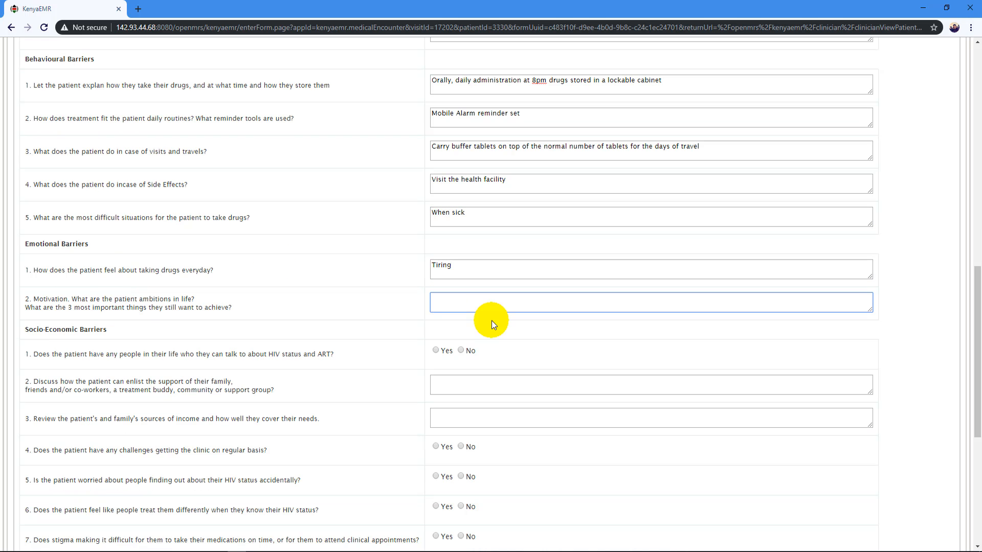
text(I need to be healthy to take care of my family)
Answer Yes to having people to talk to about HIV and enter "Disclosure to close relatives and attending support groups" for enlisting support
scroll(492, 320, down, 2)
click(435, 245)
click(456, 279)
text(Disclosed to close )
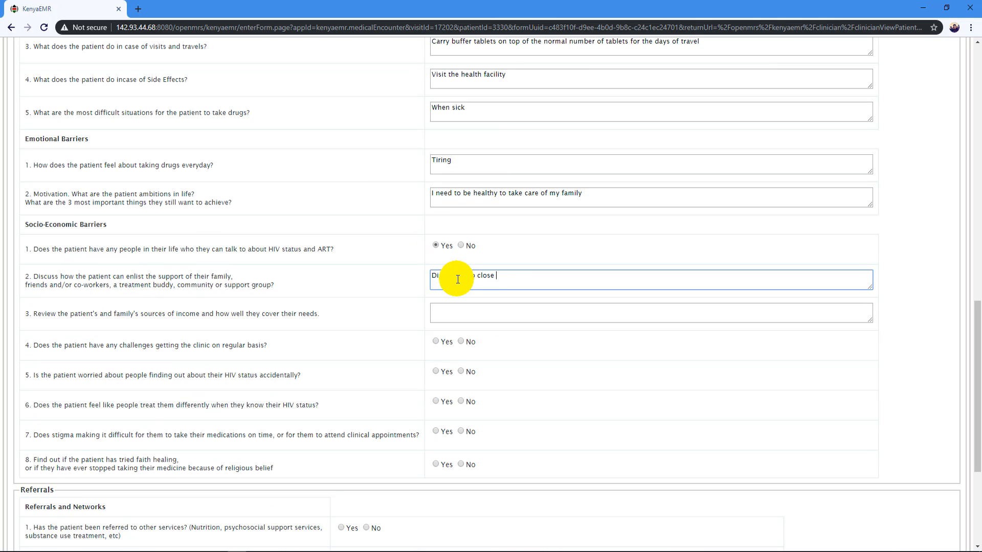
text(relatives and attending support groups)
Enter "Gainfully employed able to afford basic needs for myself and my family" for the patient's and family's sources of income
click(450, 313)
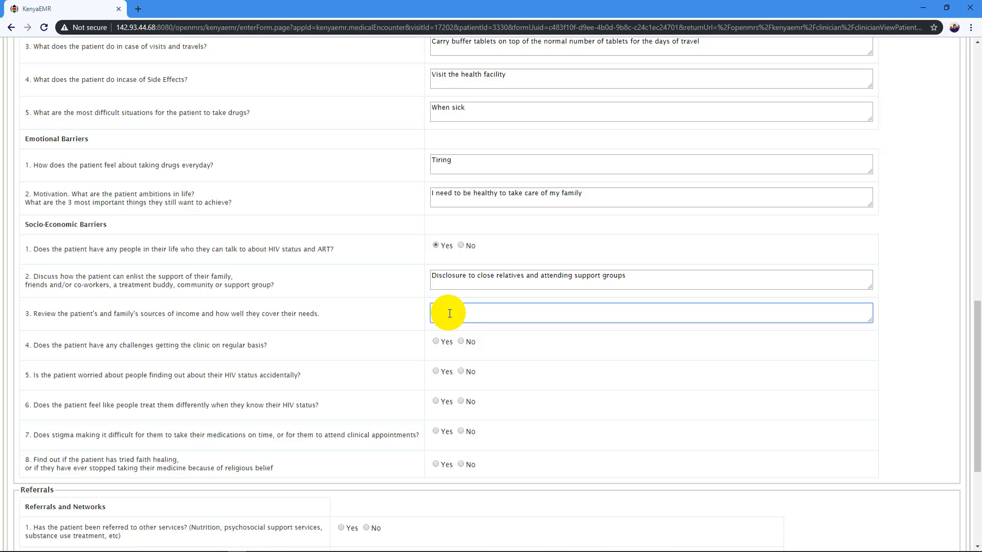
text(employed able to afford basic needs for myself and fa)
key(BackSpace)
key(BackSpace)
text(my family)
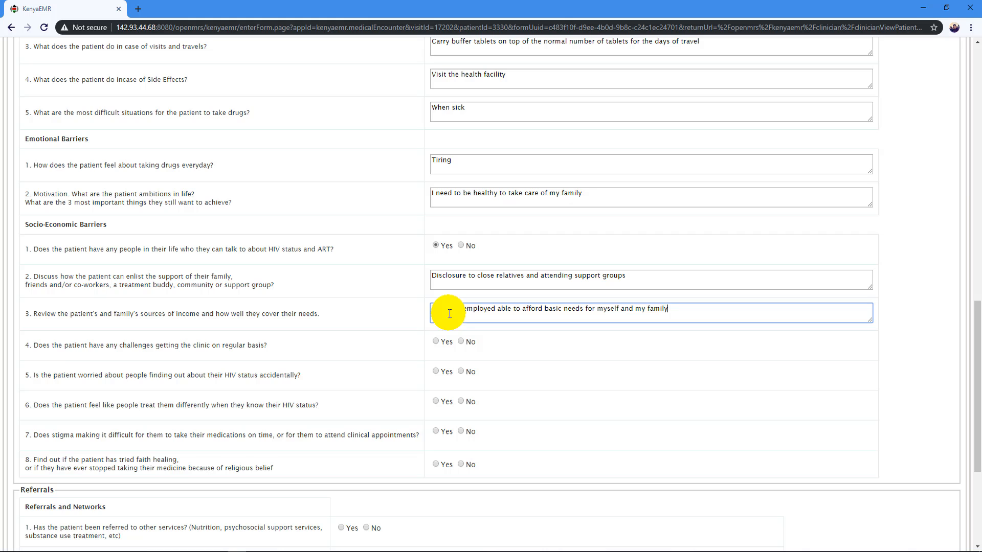
Answer No to clinic access challenges, accidental disclosure worry and faith healing, and Yes to being treated differently and stigma affecting medication or appointments
click(462, 340)
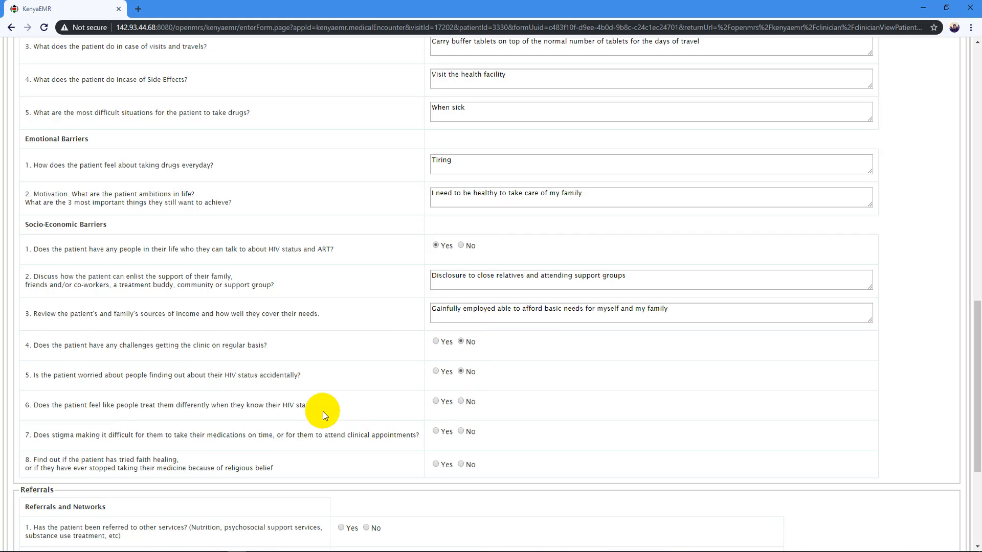
click(435, 402)
click(435, 431)
In Referrals, answer Yes to referral, attendance and home visit benefit, and describe the experience as "Good experience however they were delays"
scroll(346, 438, down, 5)
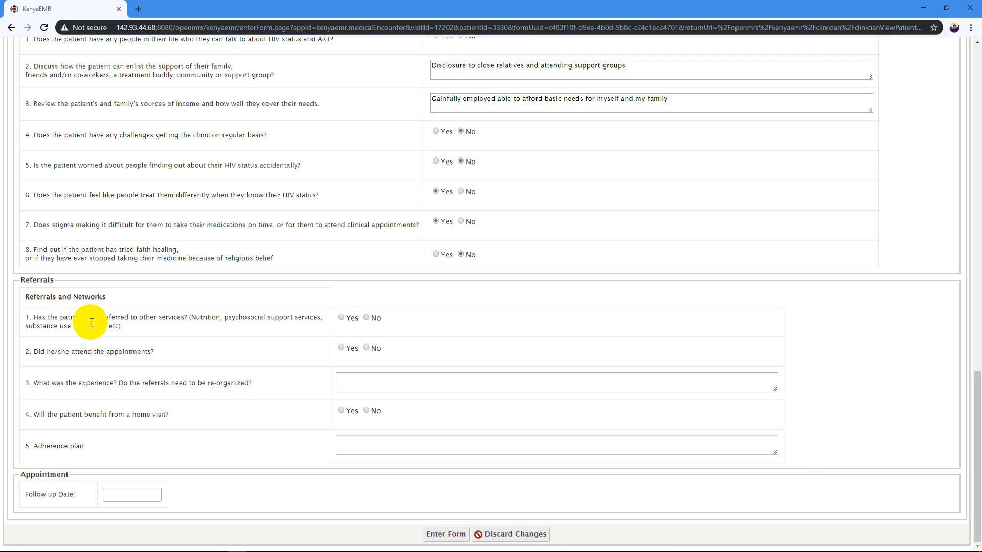
click(341, 319)
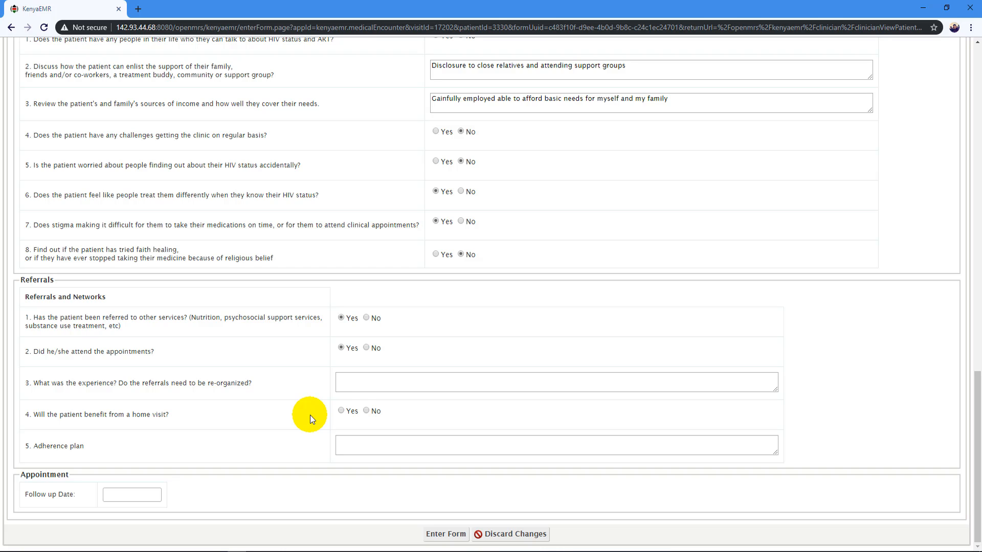
click(358, 384)
text(Good experience how)
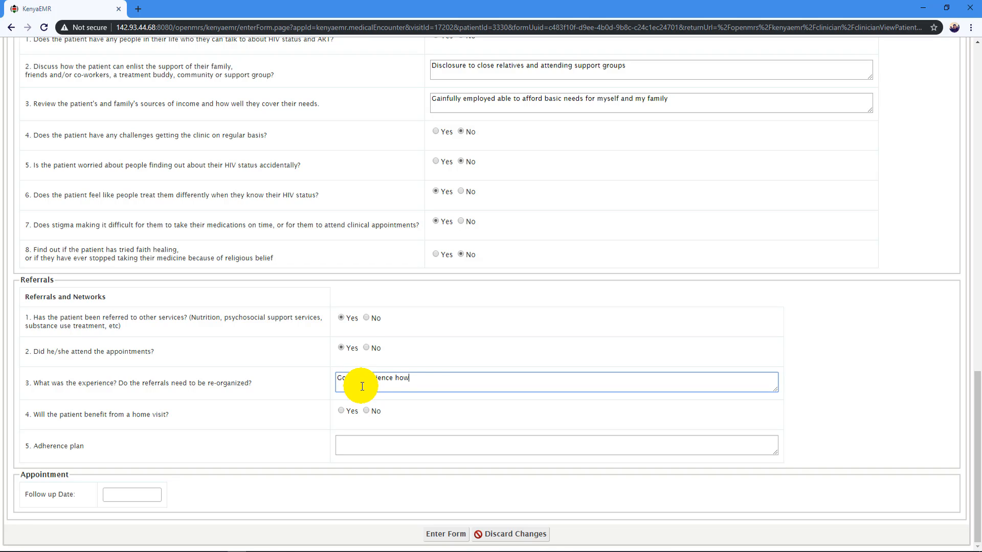
text(ever they were delays)
click(130, 419)
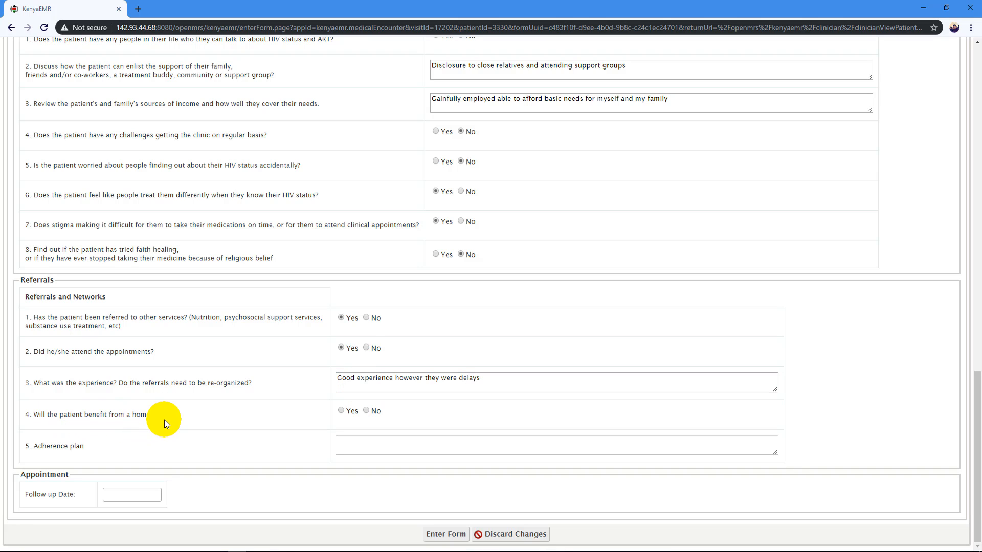
click(351, 410)
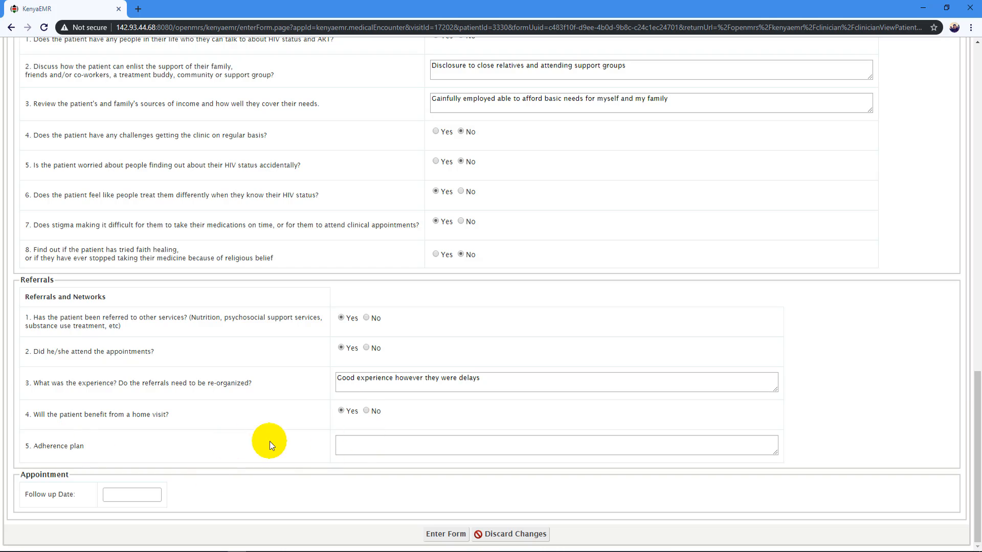
Leave the adherence plan blank, set the follow up date to 28-Sep-2019 and submit the form
click(355, 446)
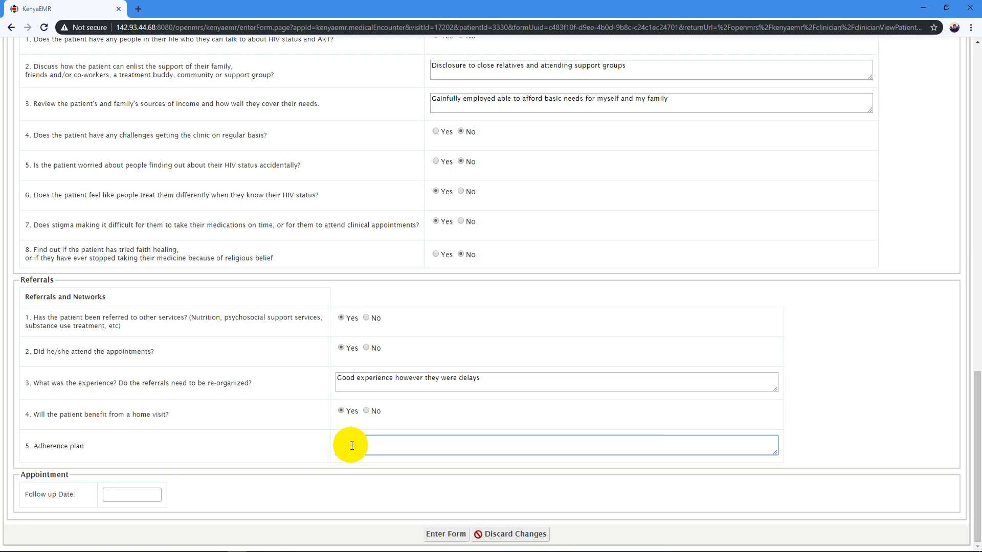
click(136, 493)
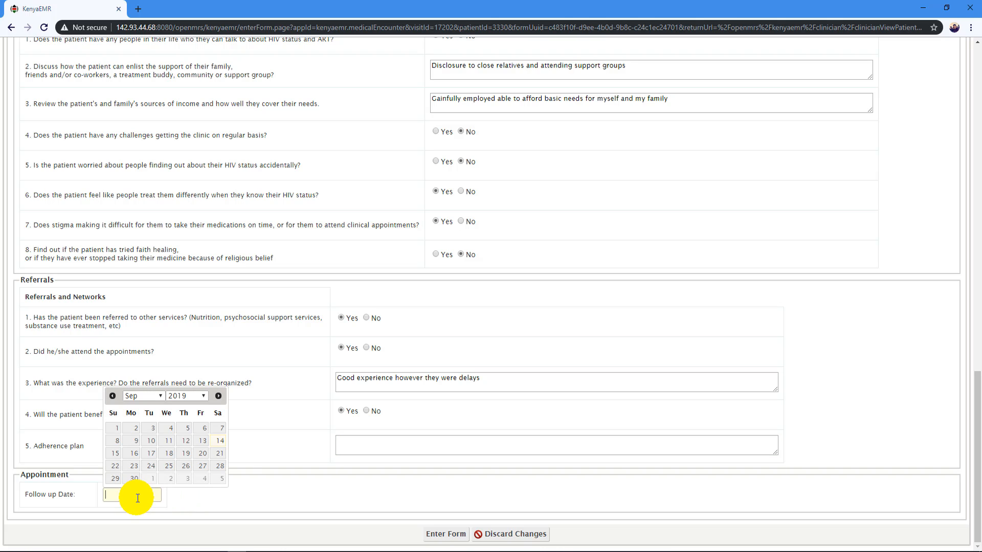
click(217, 465)
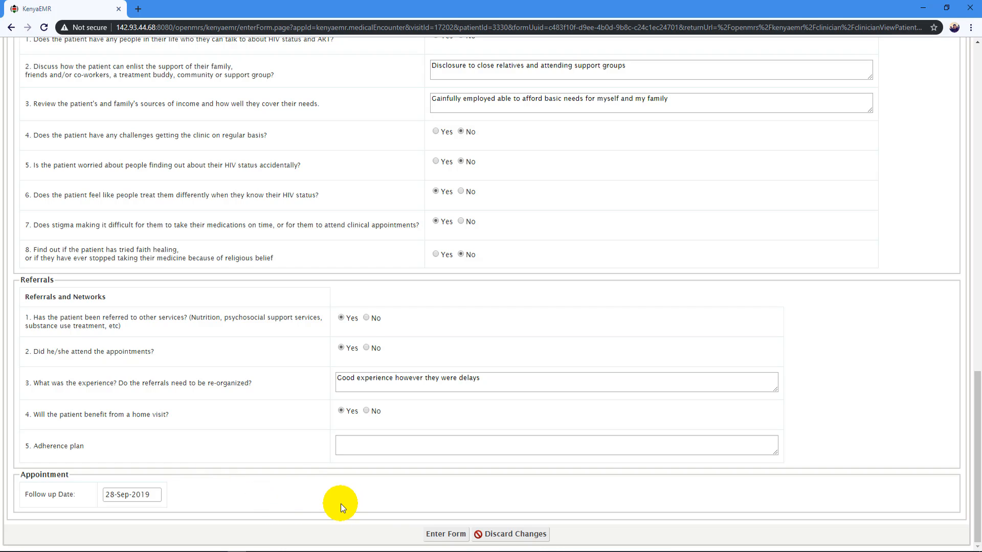
click(439, 536)
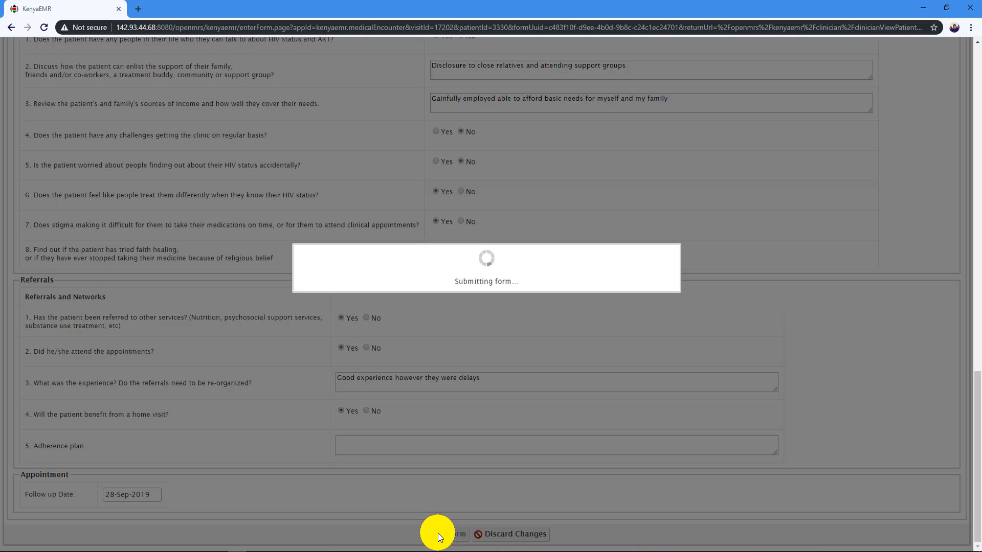